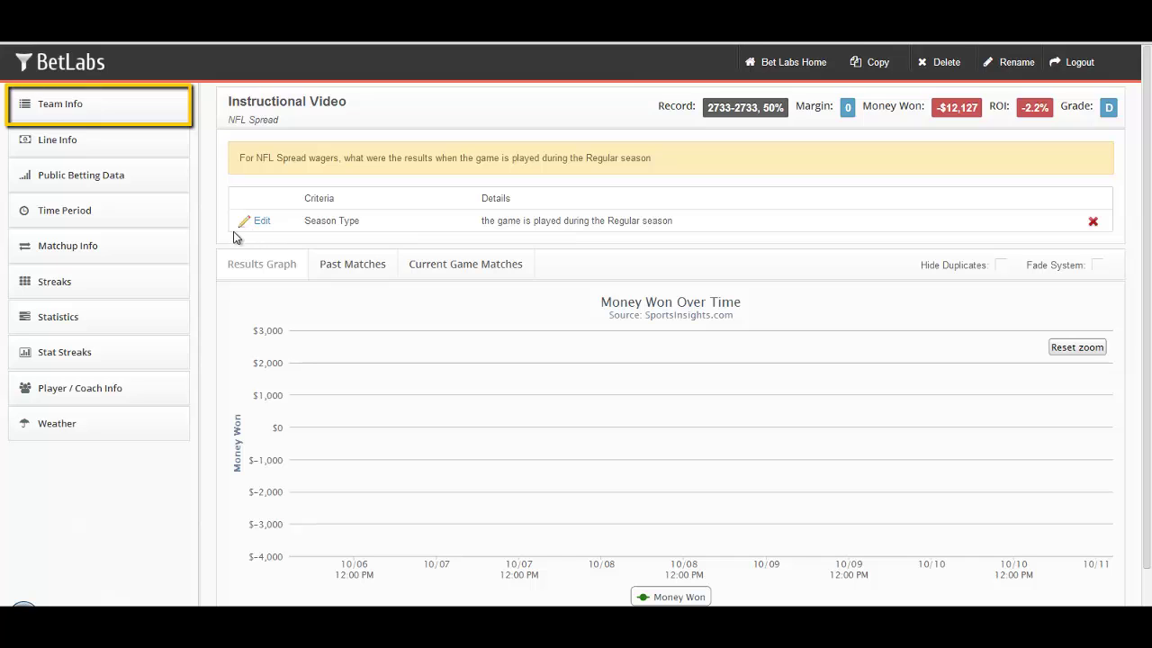
Step: Expand Team Info in the sidebar to list filters such as Team Win % and Opponent Win %
click(120, 109)
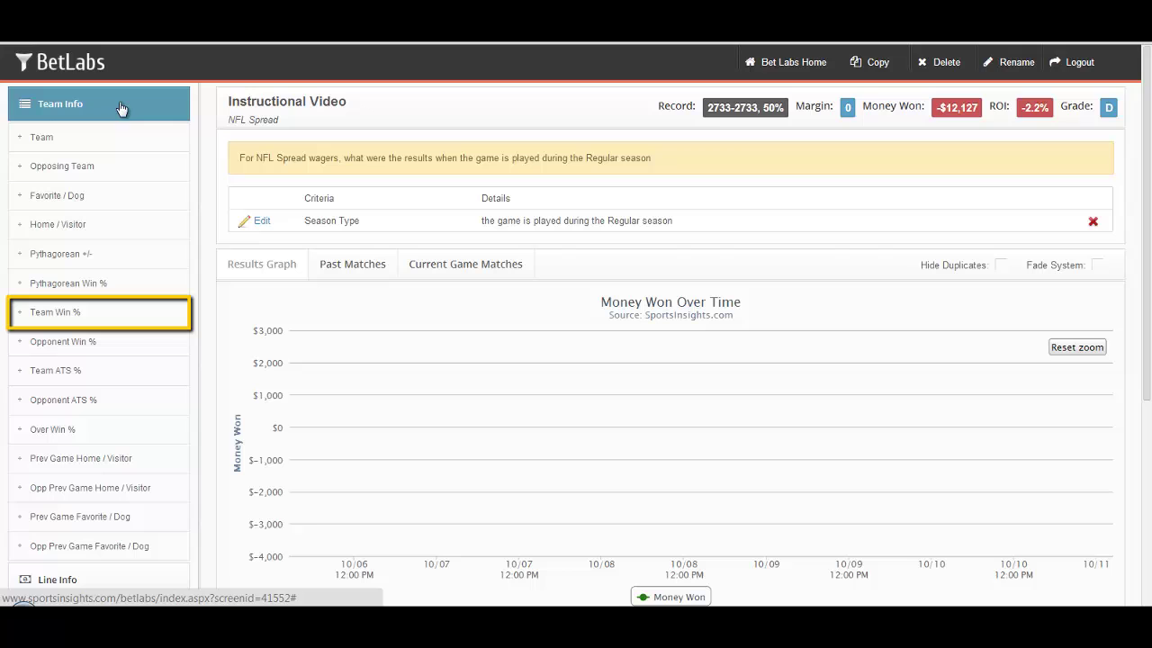
Step: Open the Team Win % filter and preview a range of 50 to 75
click(63, 313)
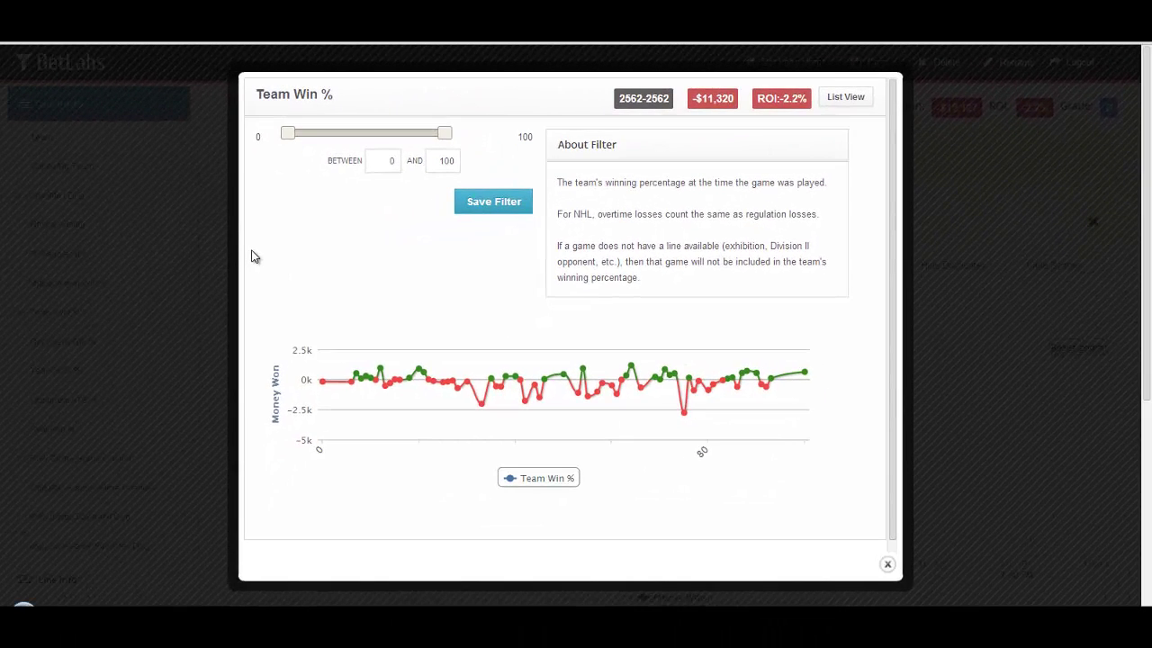
drag(289, 134, 363, 155)
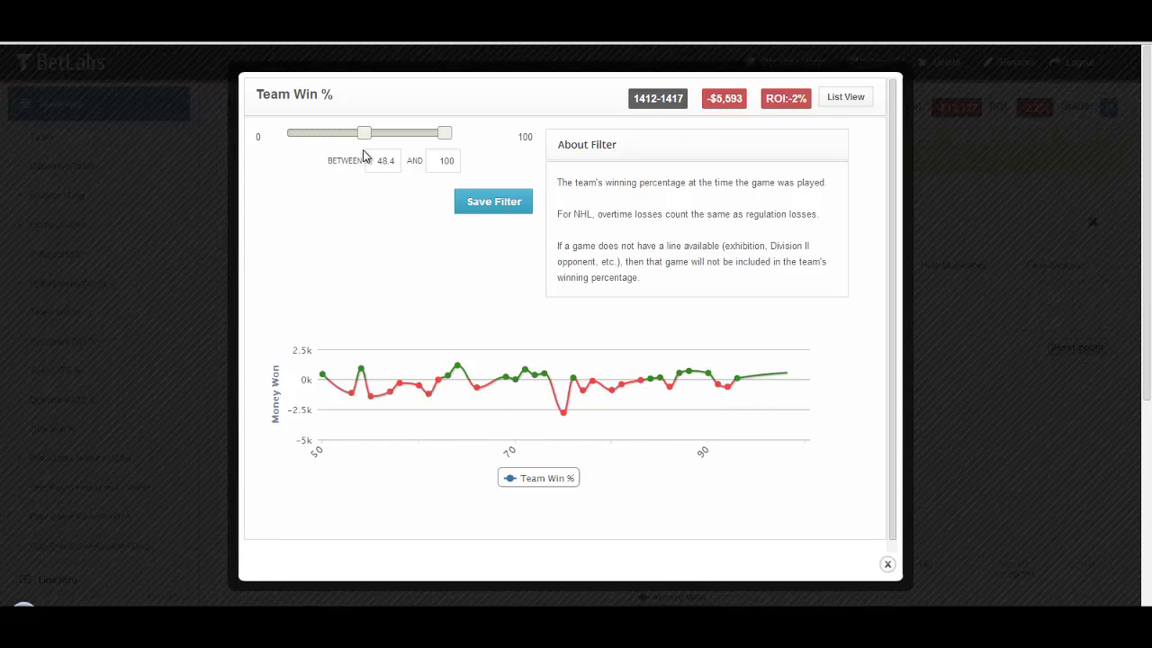
drag(378, 162, 441, 163)
text(50)
key(Tab)
text(75)
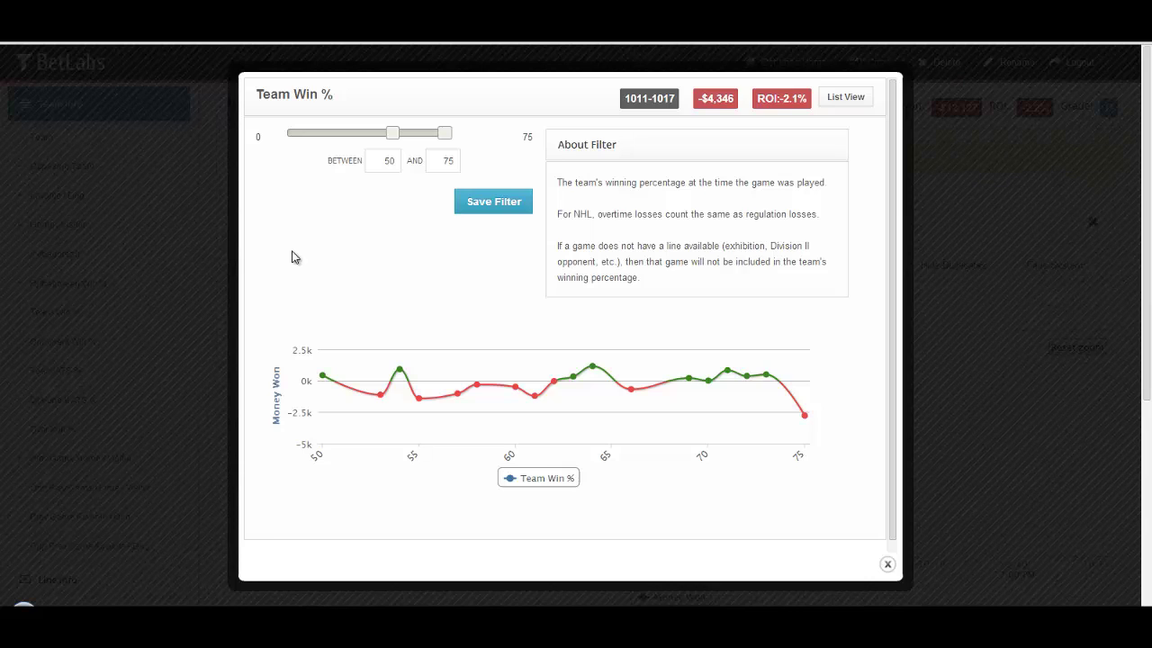
Step: Set Team Win % to between 30 and 40 and save the filter to the system
double_click(388, 160)
text(40)
key(Tab)
text(30)
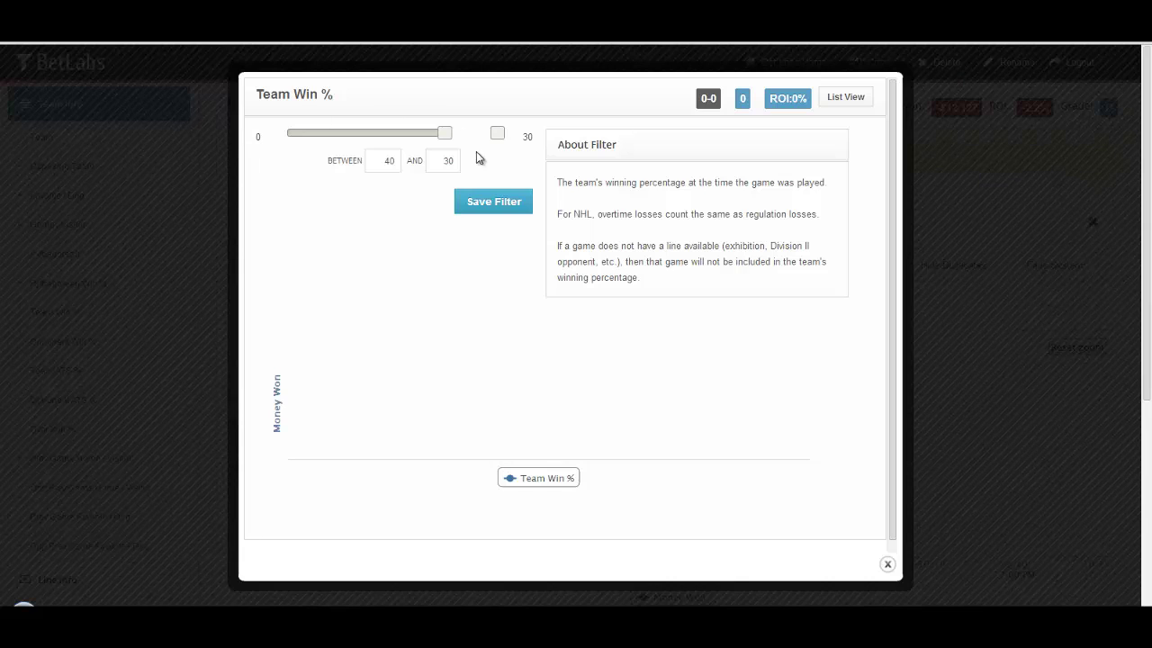
drag(398, 160, 378, 160)
text(30)
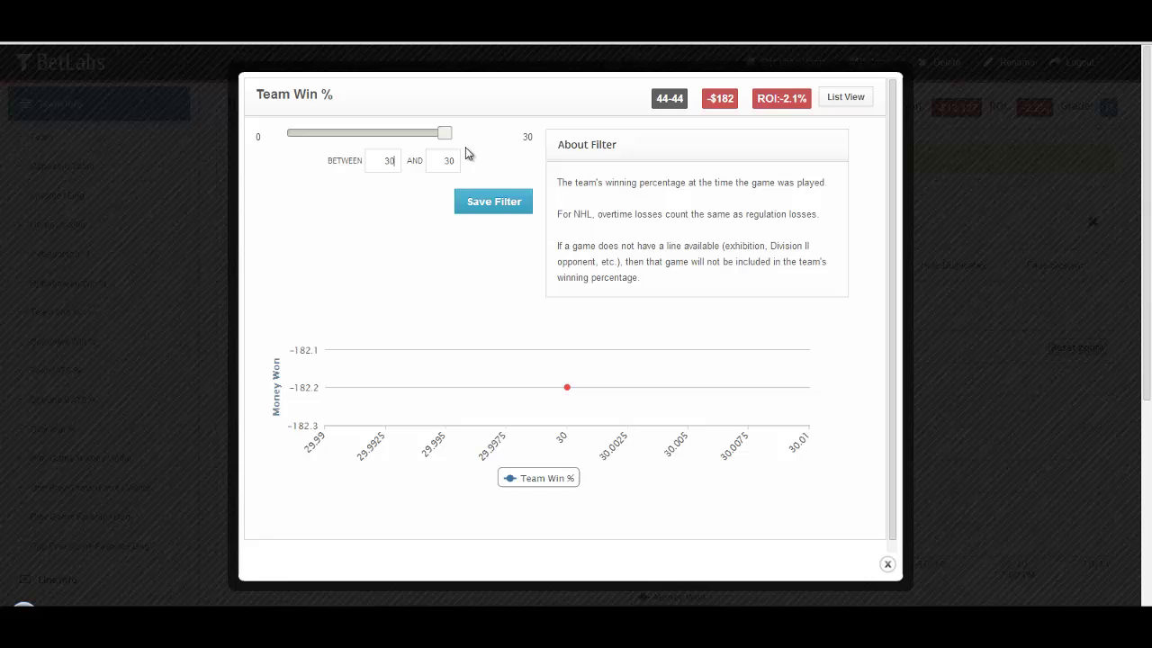
key(Tab)
text(40)
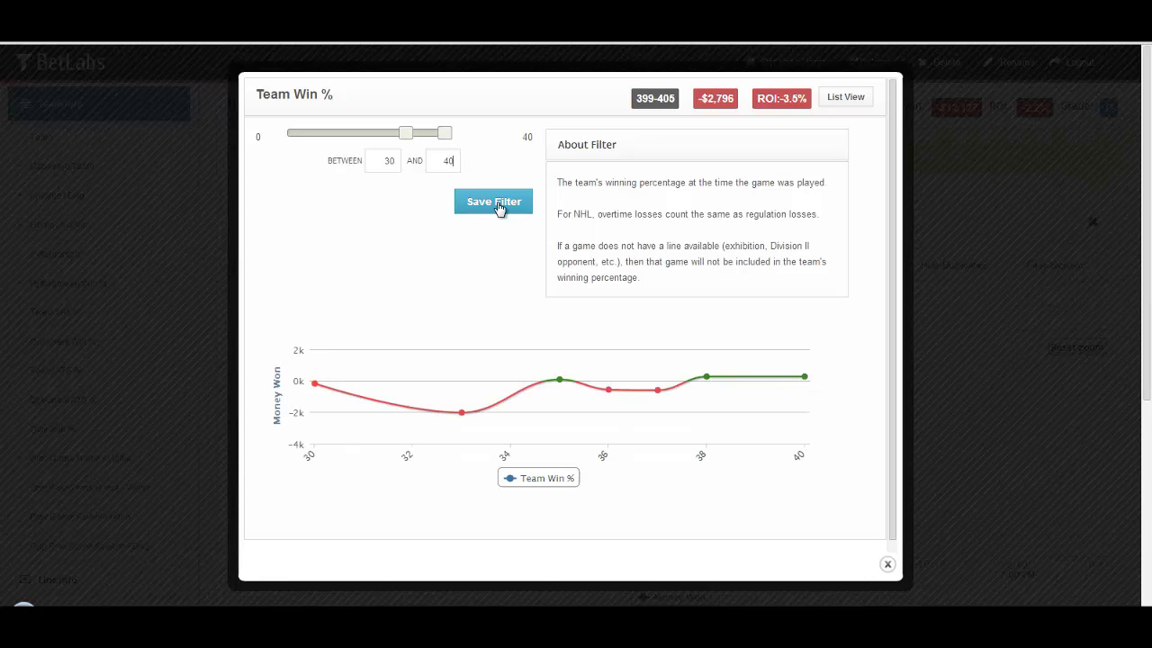
click(500, 206)
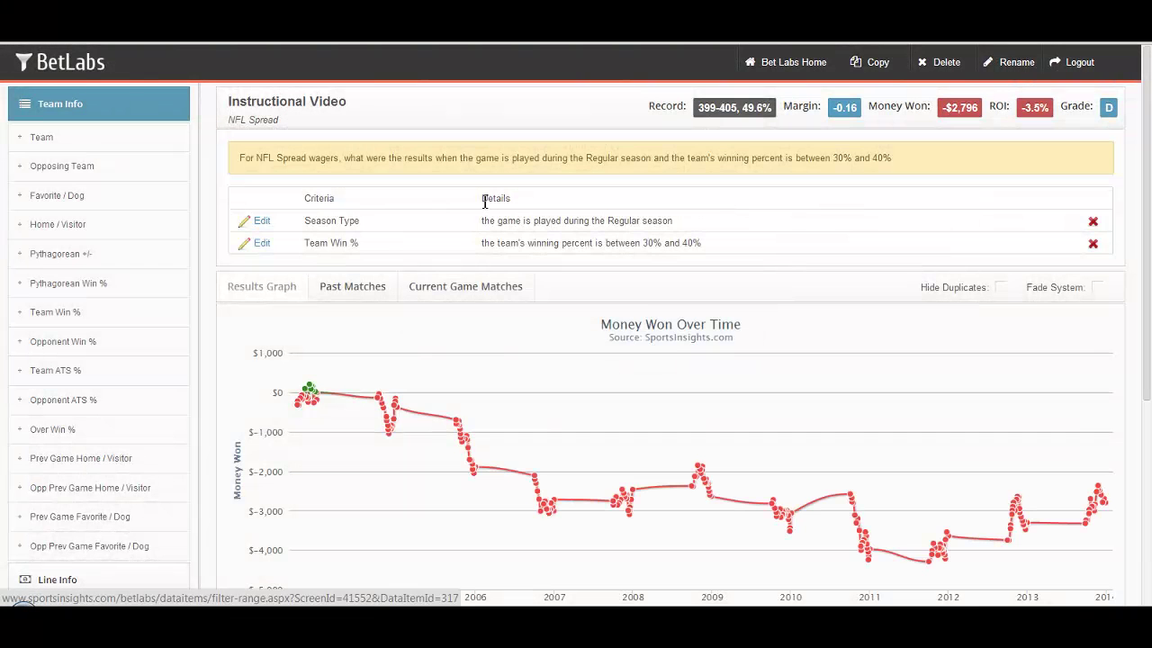
click(65, 344)
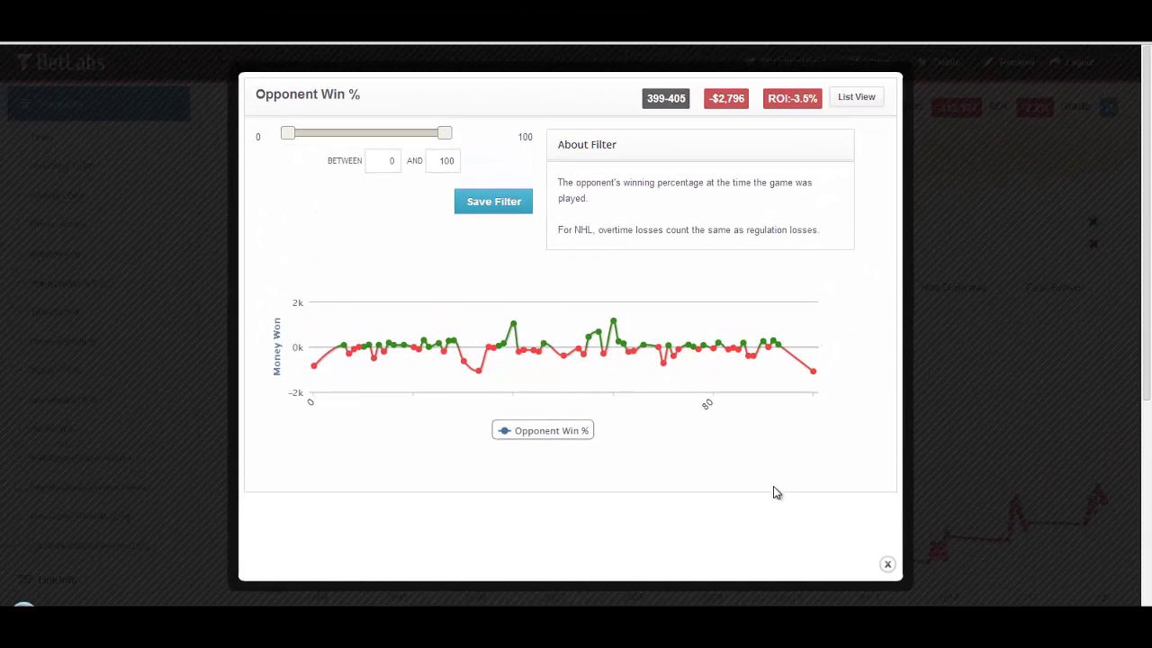
click(886, 567)
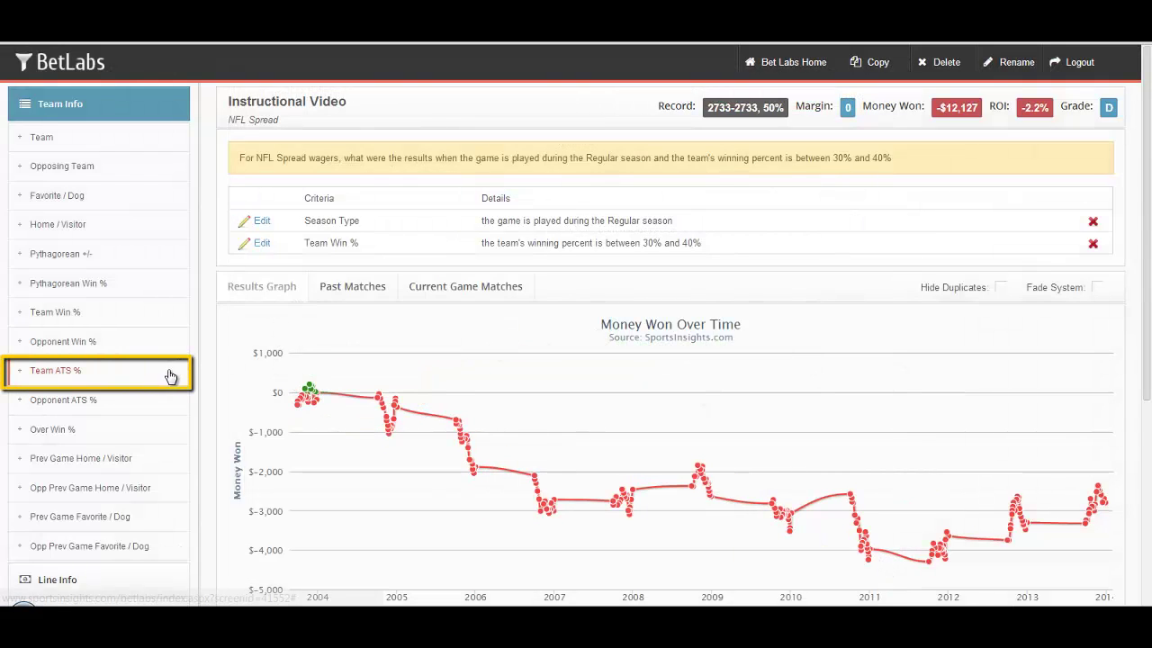
click(51, 378)
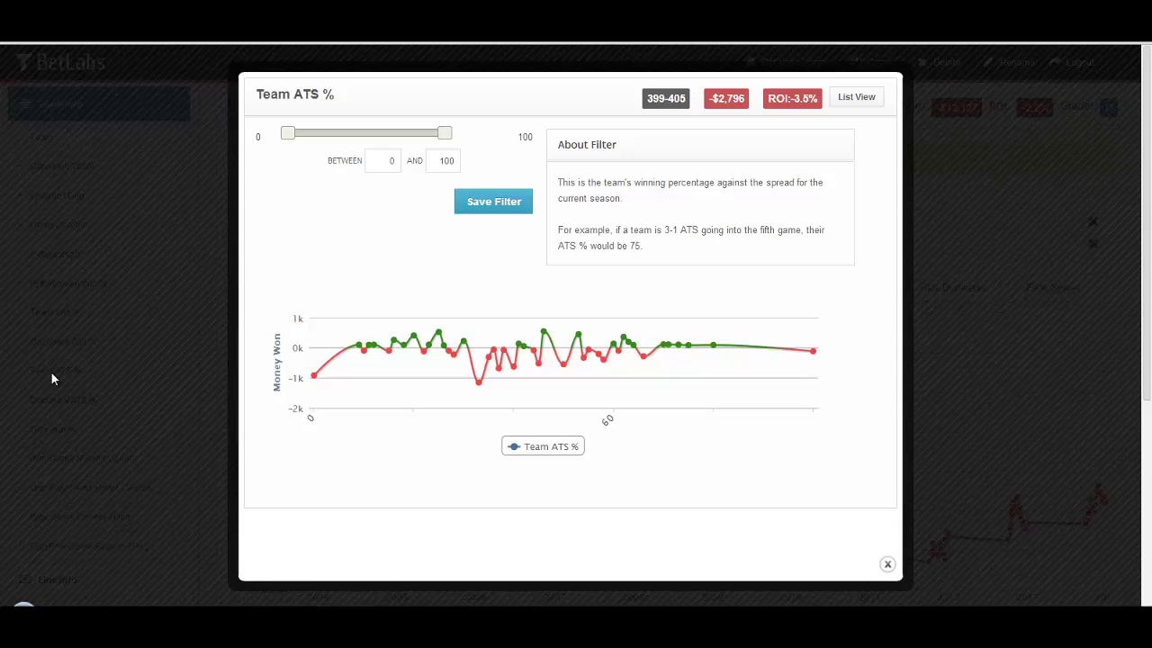
drag(382, 162, 412, 160)
text(50)
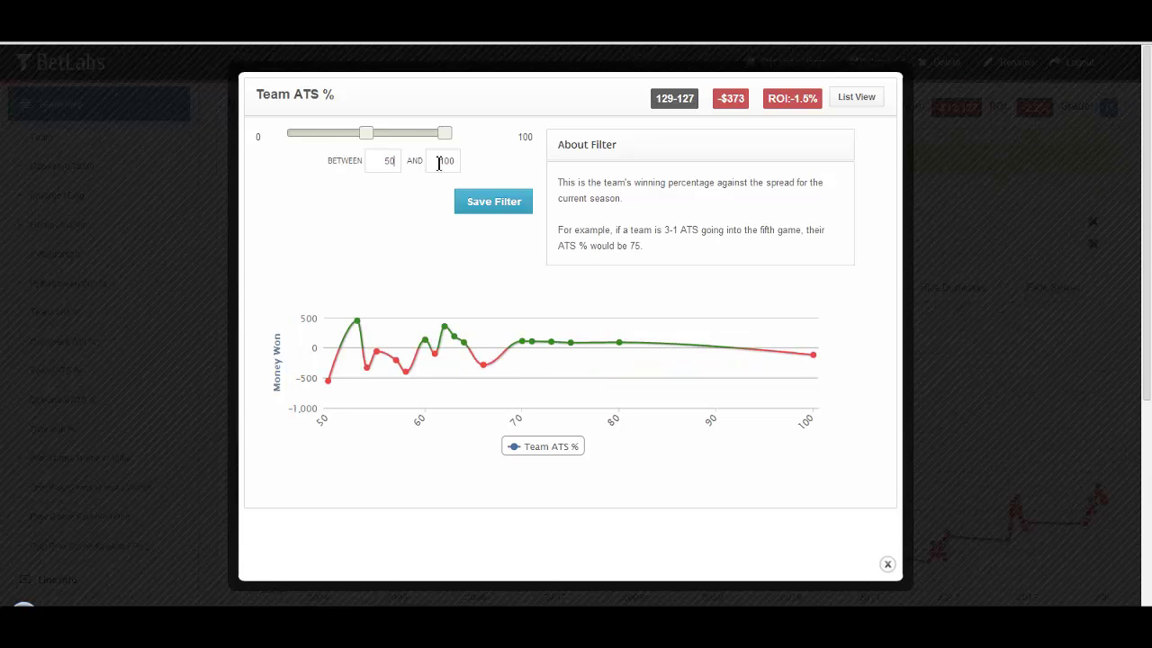
click(439, 162)
key(ctrl+a)
text(50)
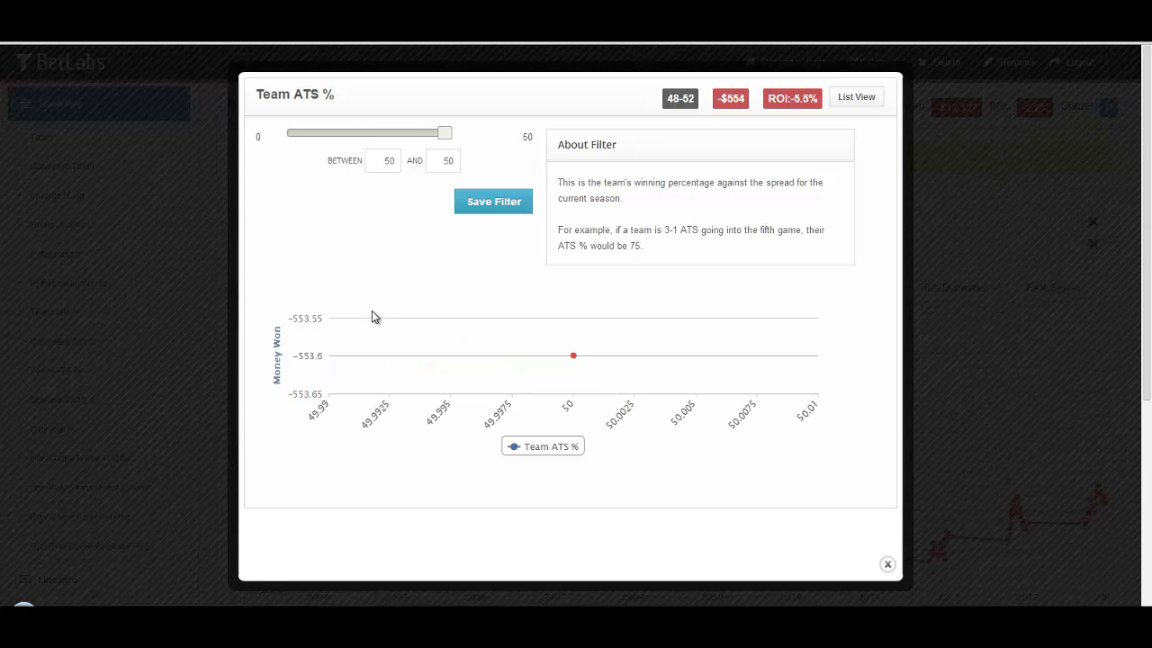
click(889, 567)
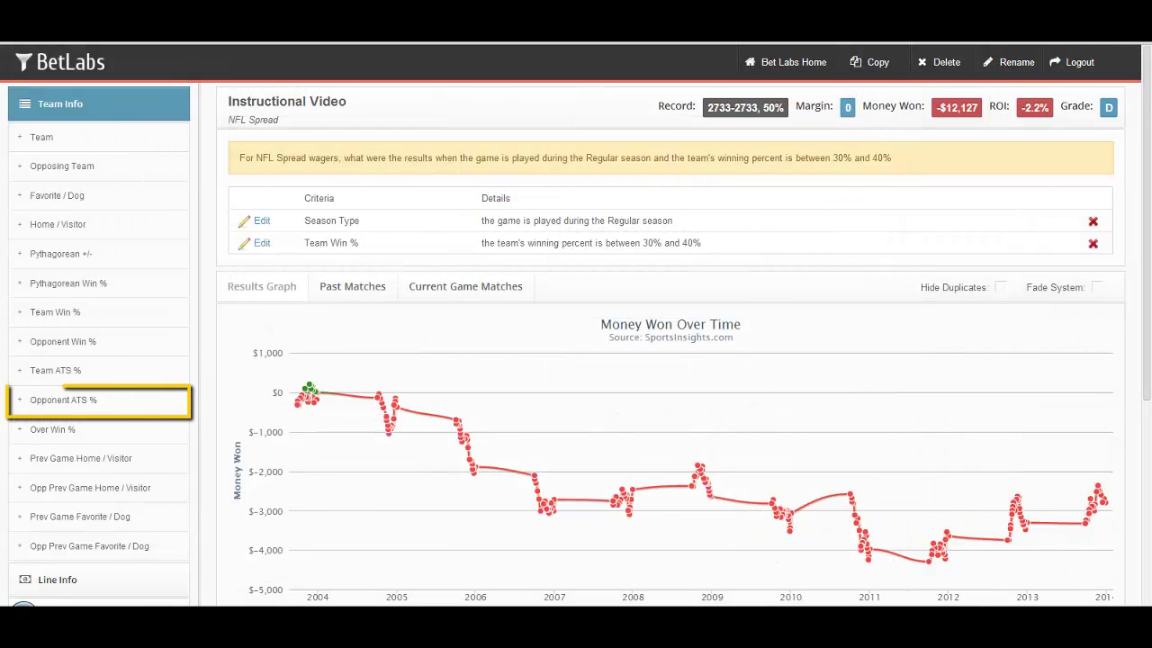
click(84, 406)
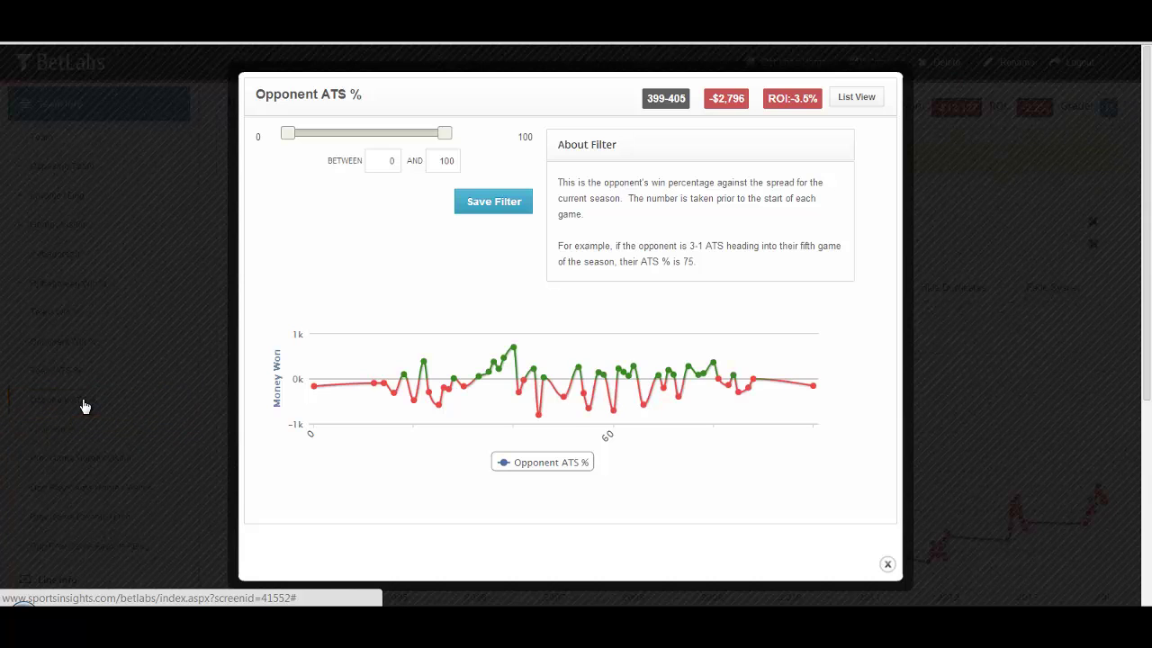
click(887, 565)
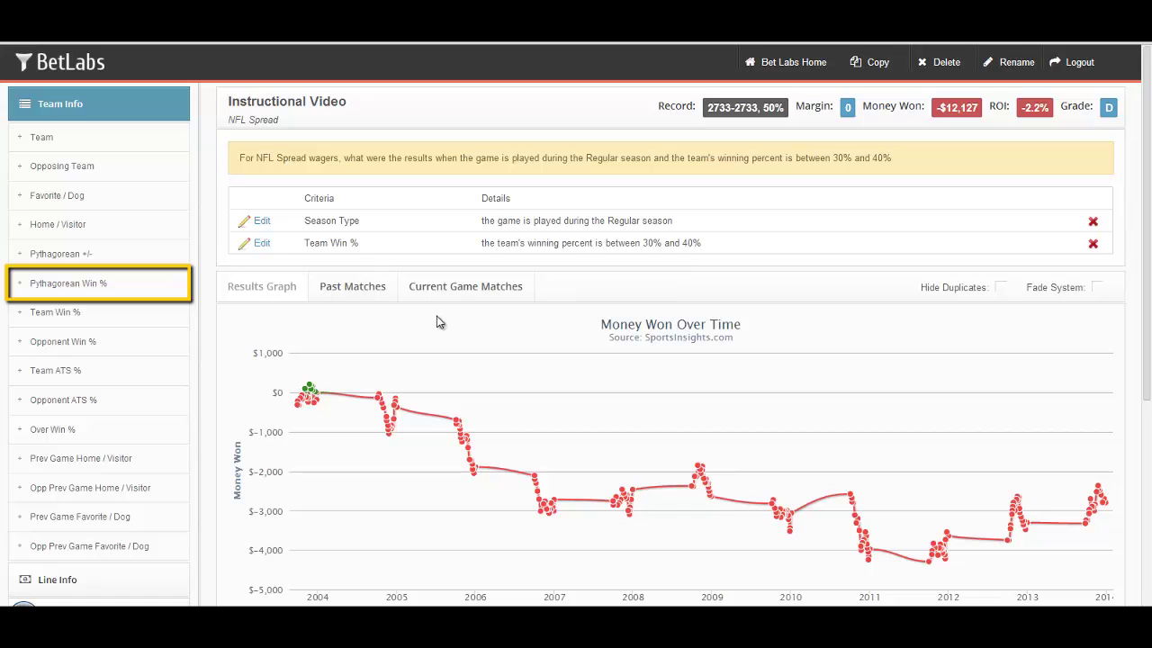
click(90, 288)
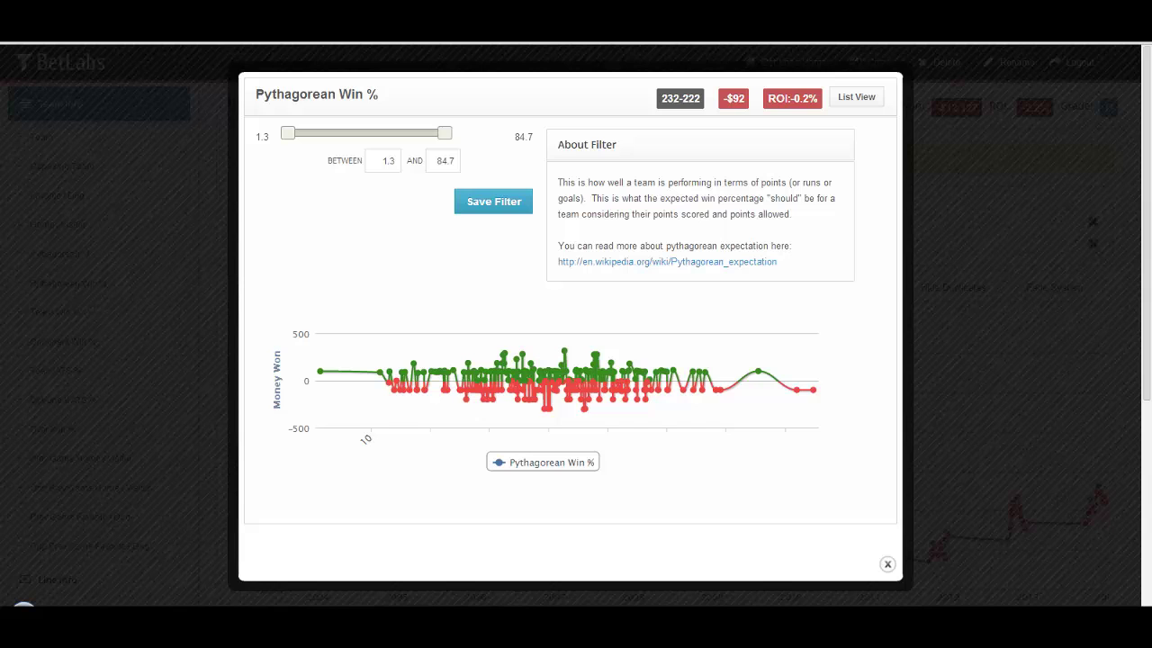
click(887, 568)
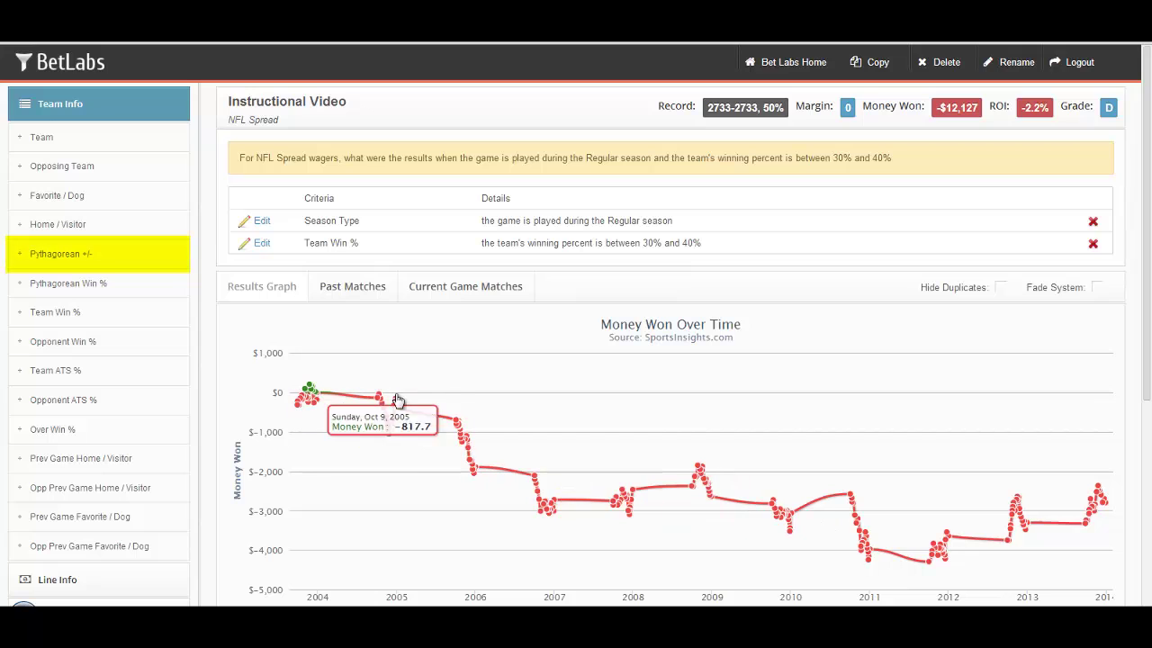
click(76, 258)
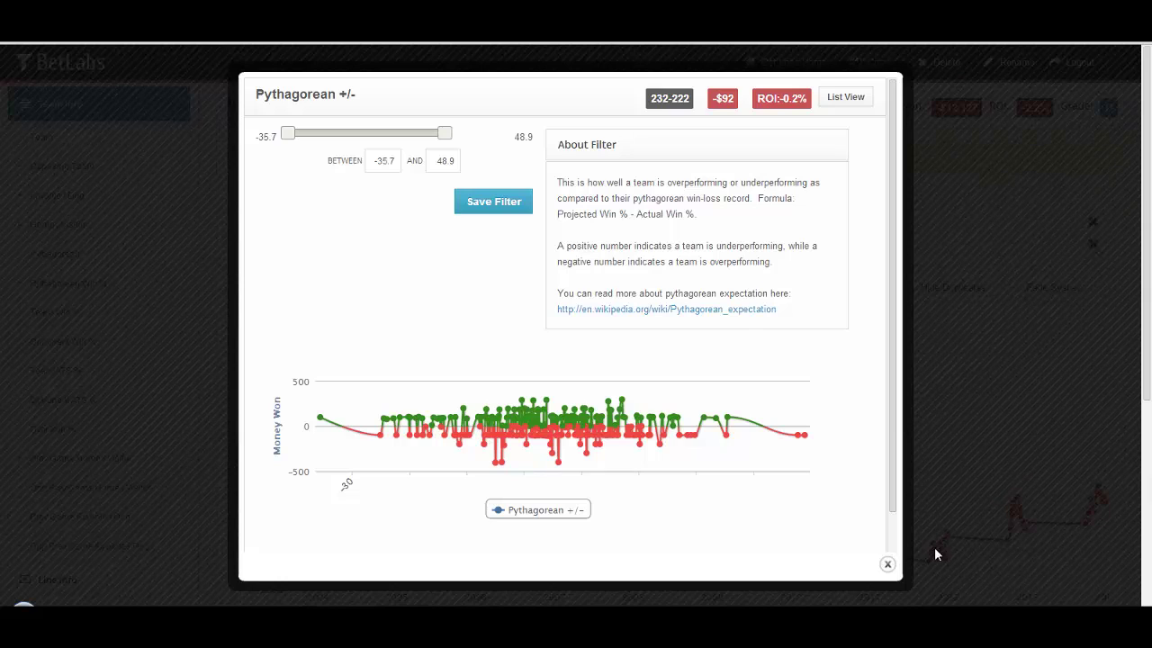
click(887, 564)
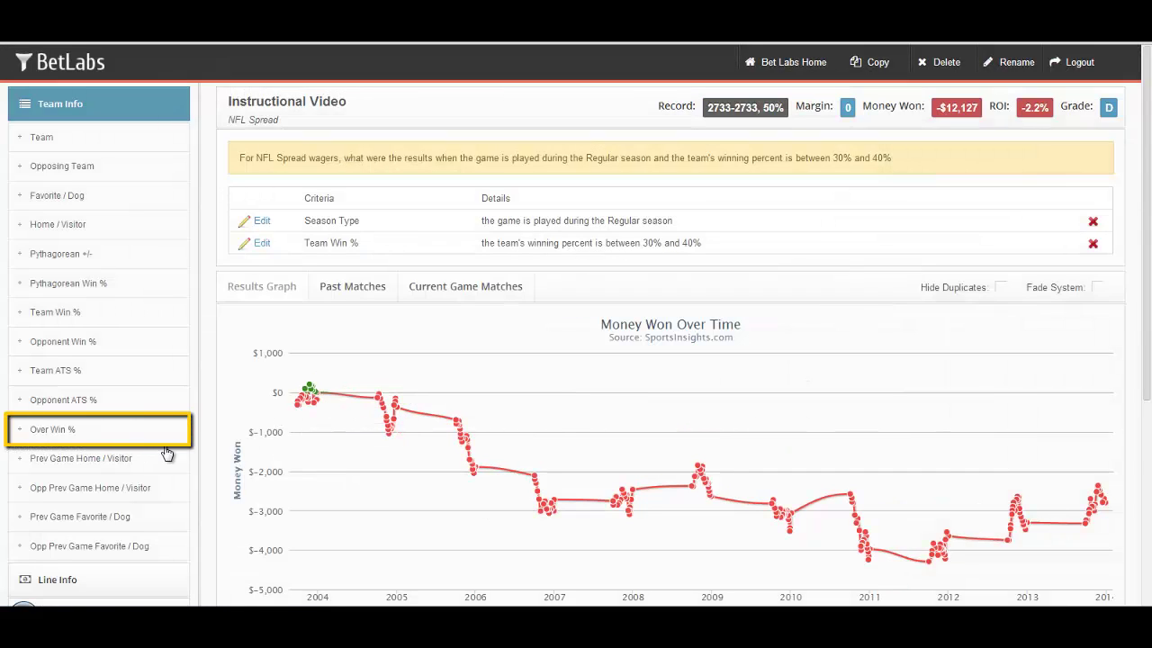
Step: Open Over Win % and, after trying a lower bound of 75, preview a 0 to 25 range
click(52, 429)
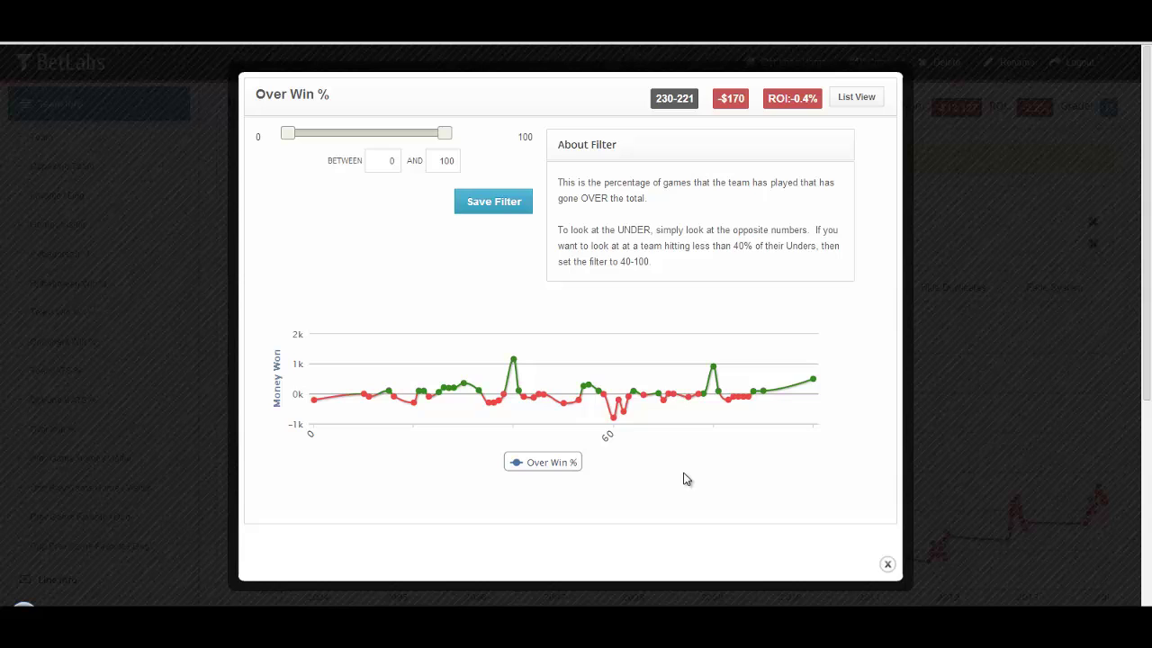
double_click(388, 166)
text(75)
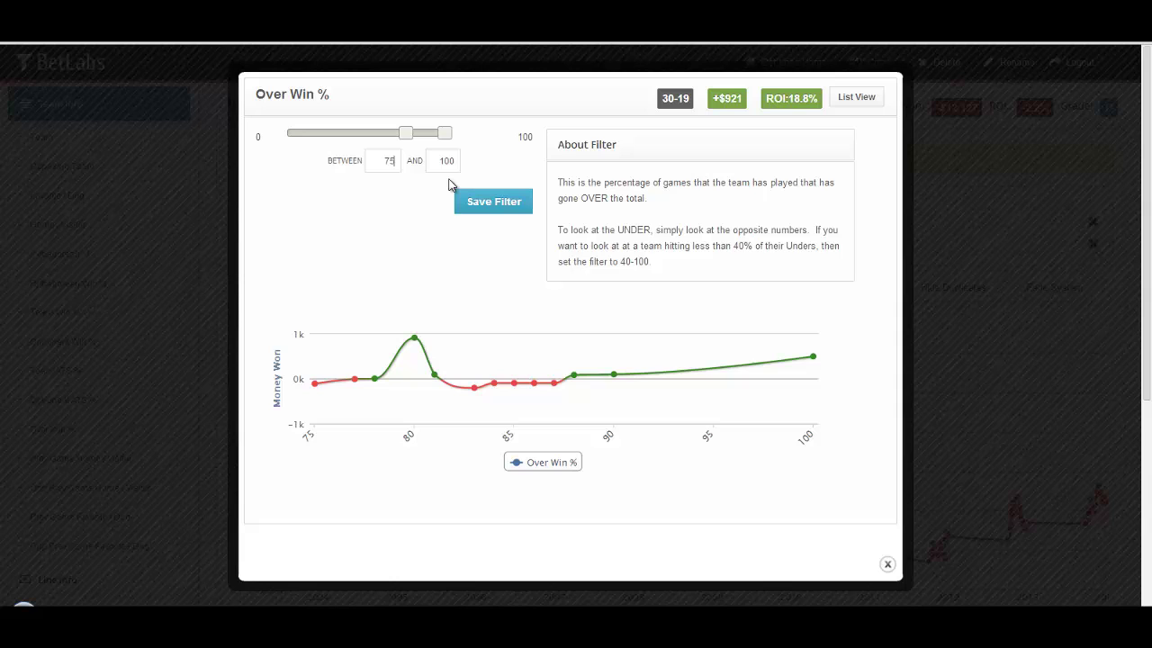
double_click(384, 165)
text(0)
double_click(450, 162)
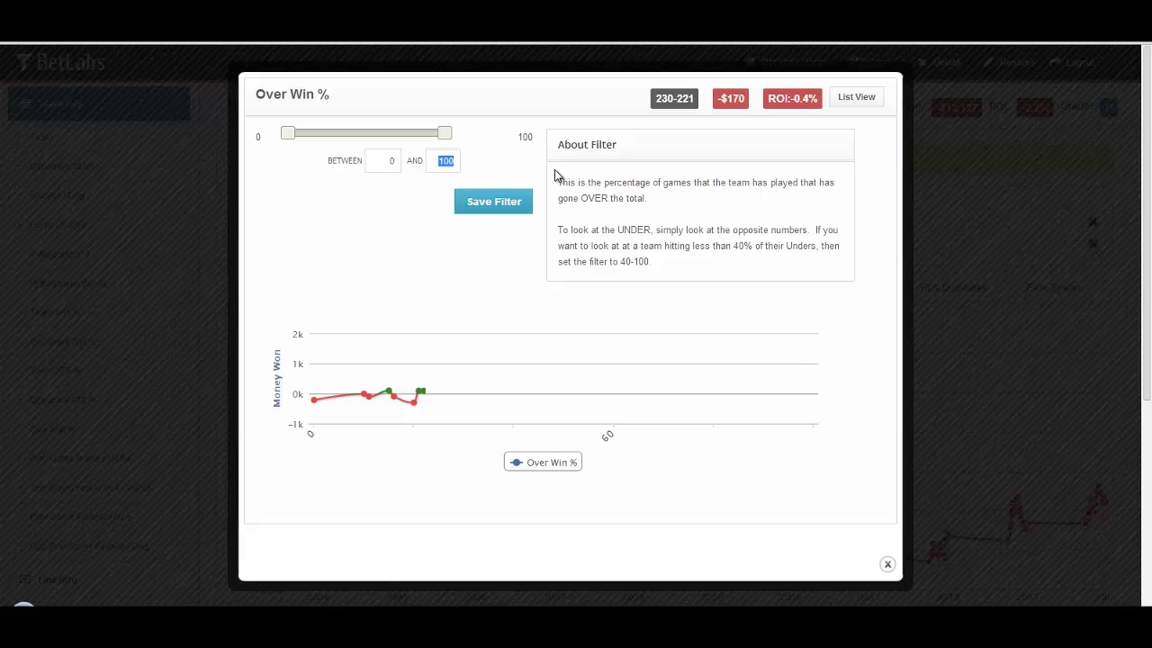
text(25)
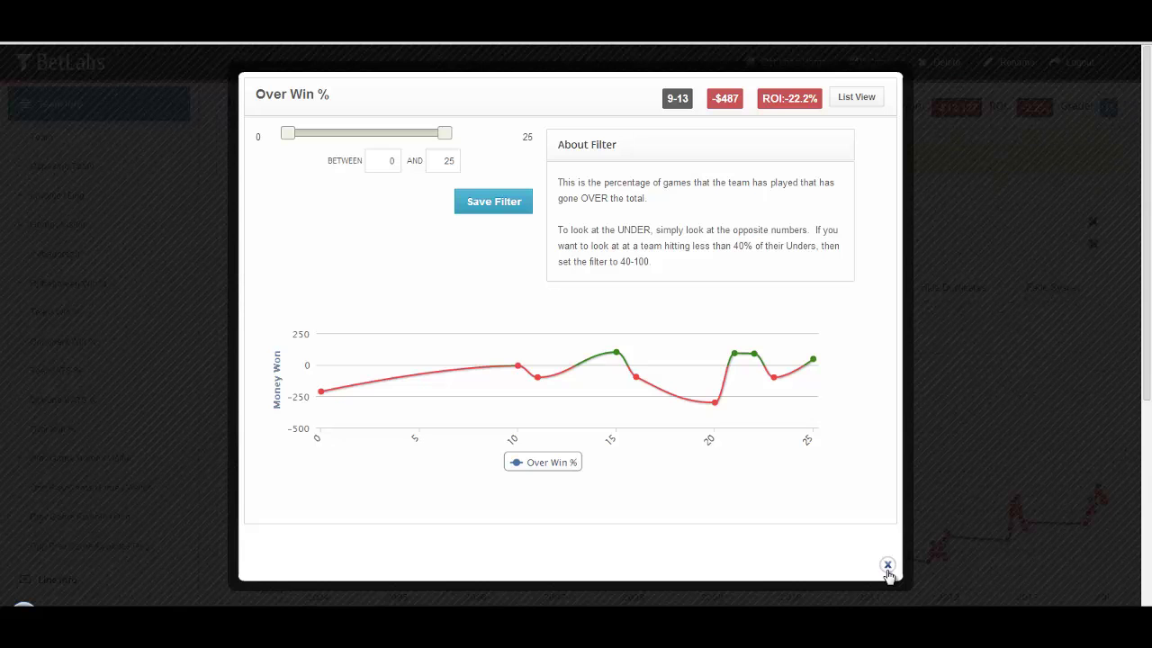
Step: Close the Over Win % filter without saving it
click(887, 565)
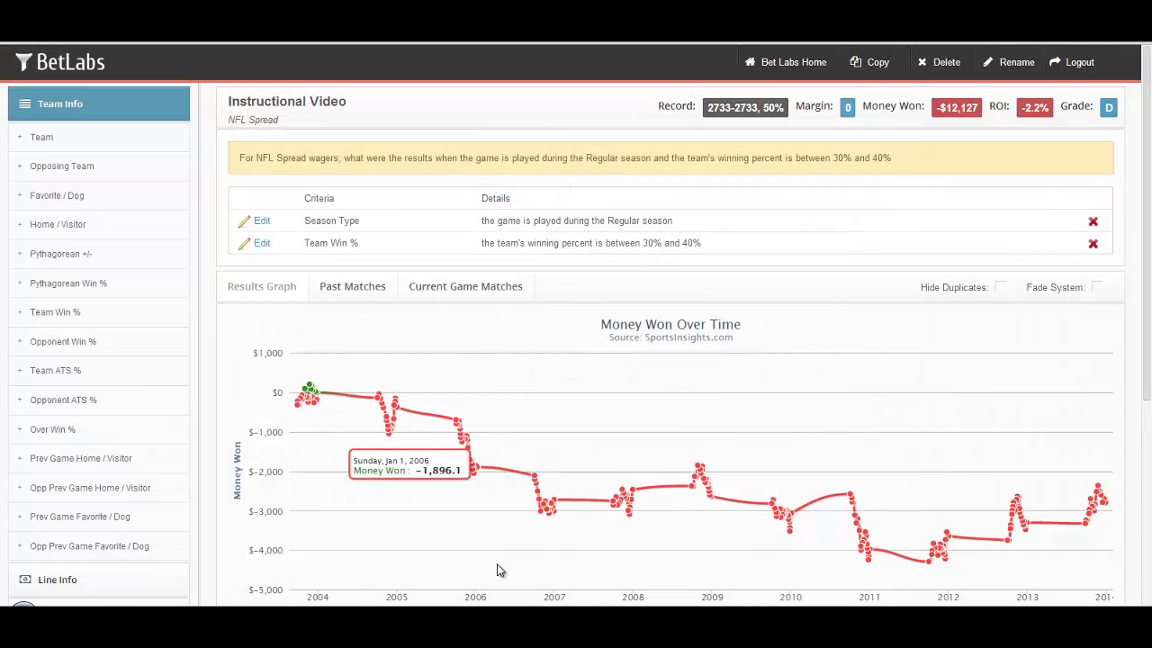